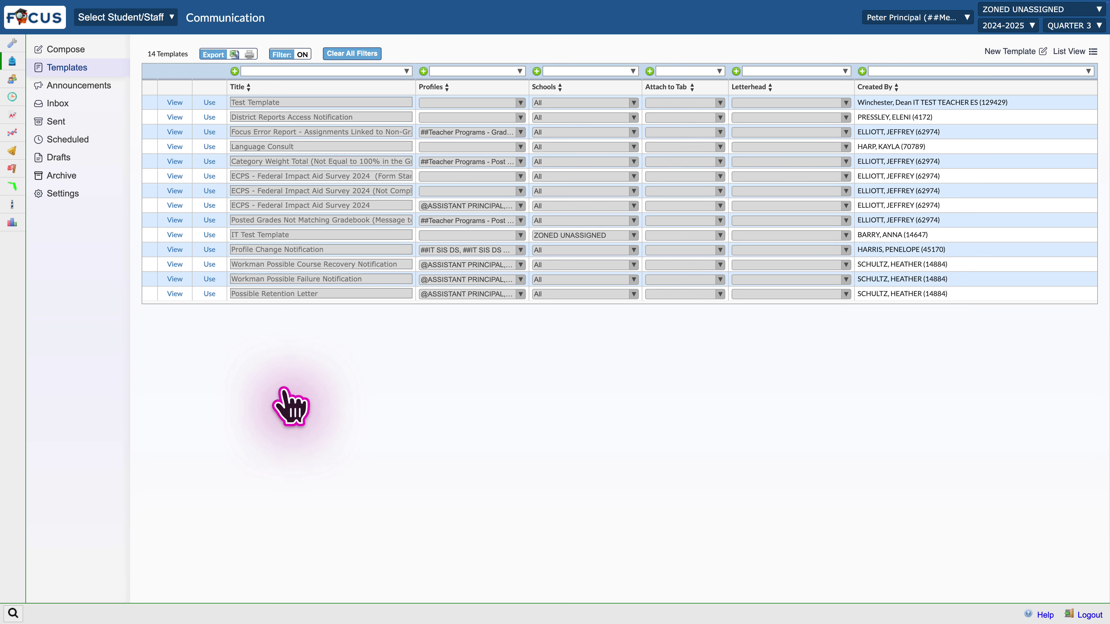
- Show the templates in list view and start a new template titled "Perfect Attendance Template"
{"action": "left_click", "coordinate": [1090, 51]}
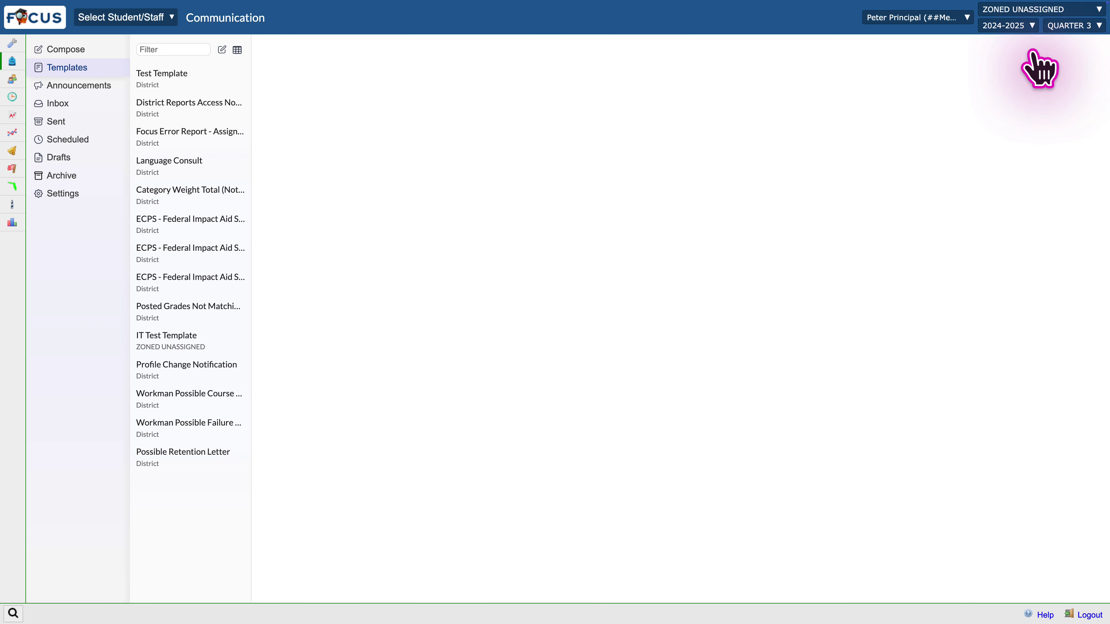
{"action": "left_click", "coordinate": [222, 50]}
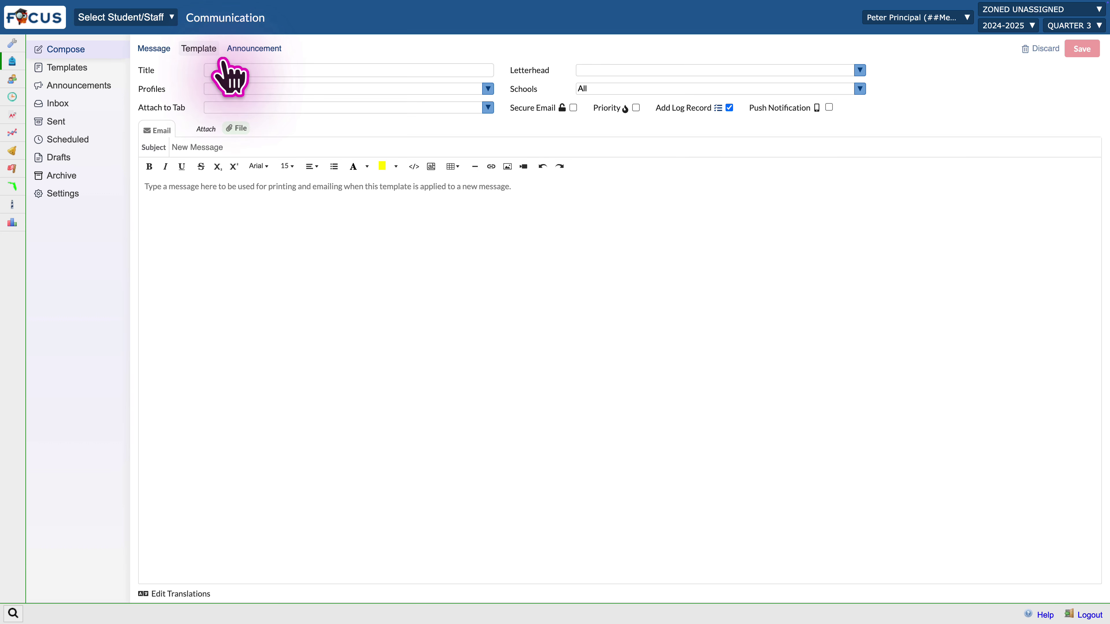
{"action": "left_click", "coordinate": [224, 70]}
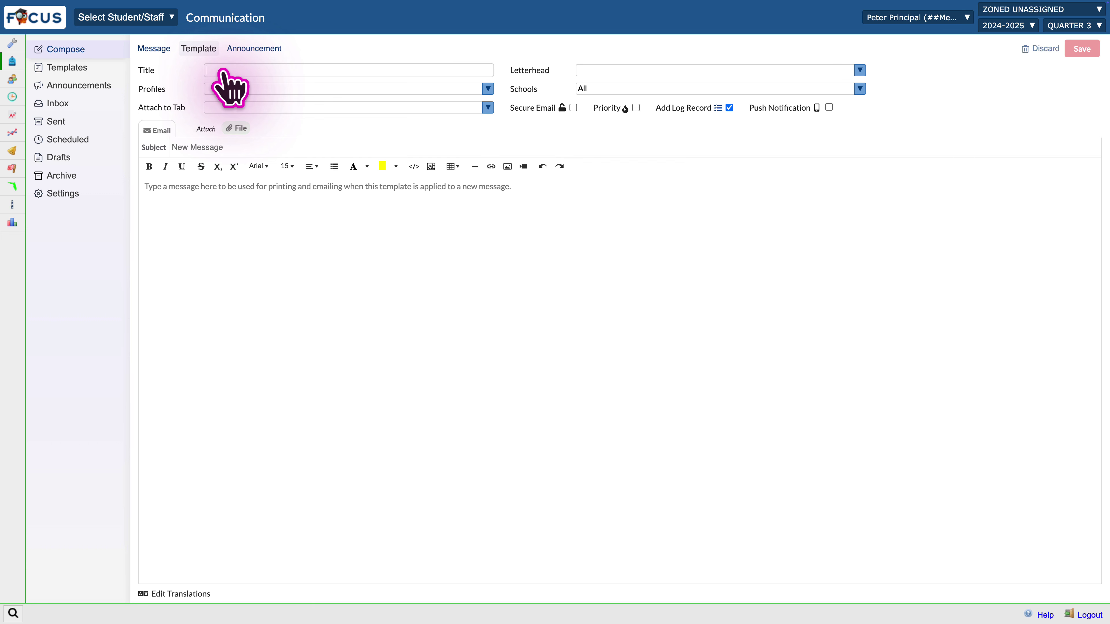
{"action": "type", "text": "Perfect Attendance Template"}
- Examine the available Letterhead, Profiles, Schools and Attach to Tab options without selecting any
{"action": "left_click", "coordinate": [859, 70]}
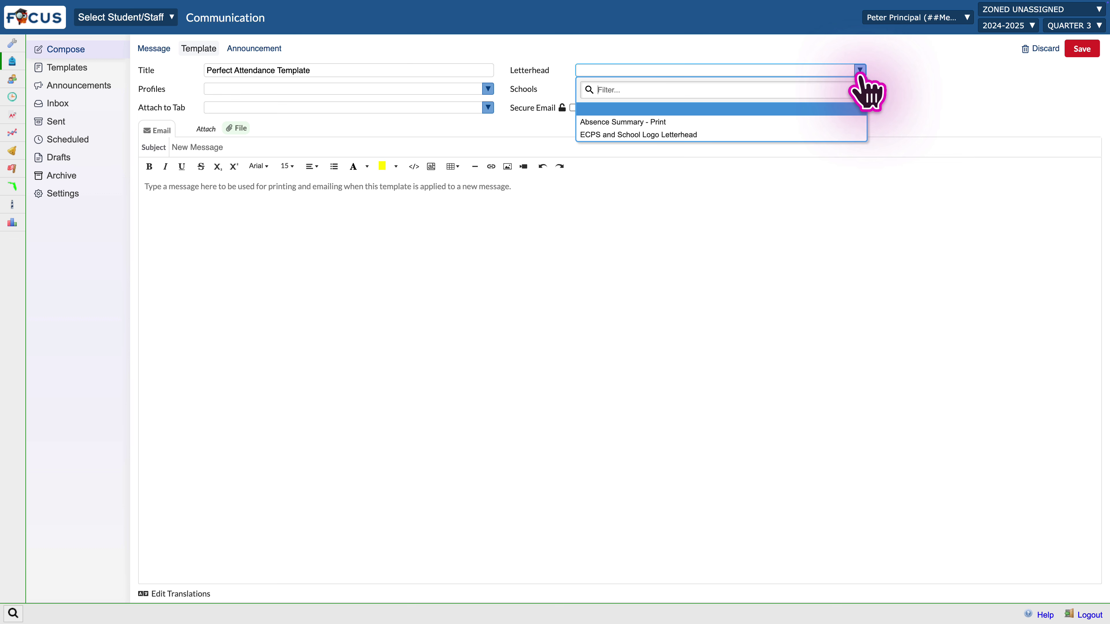
{"action": "left_click", "coordinate": [858, 70]}
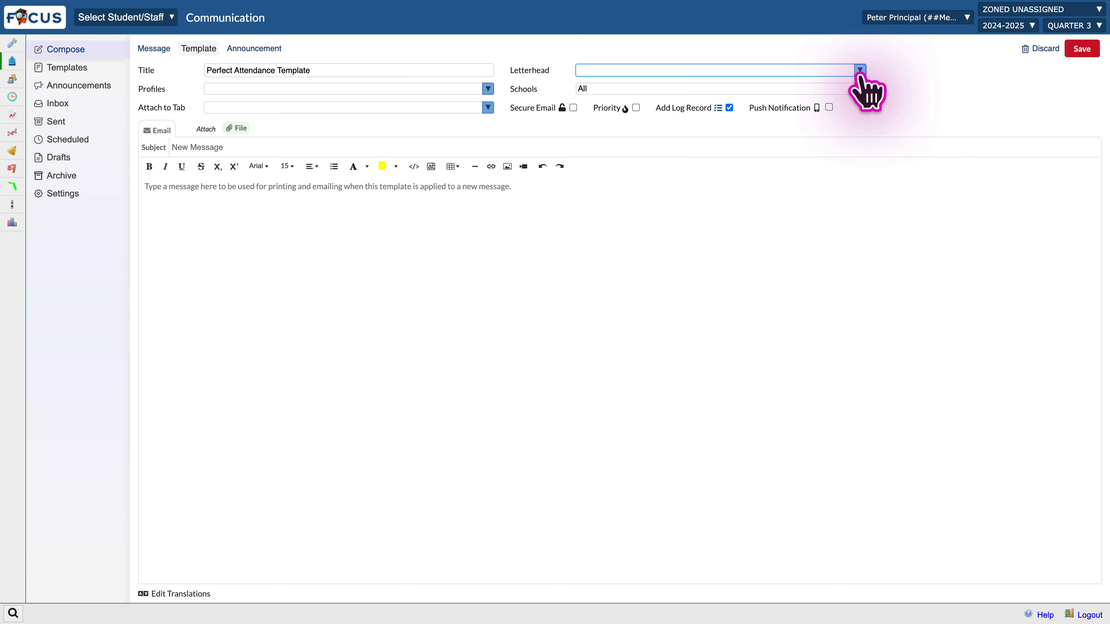
{"action": "left_click", "coordinate": [488, 89]}
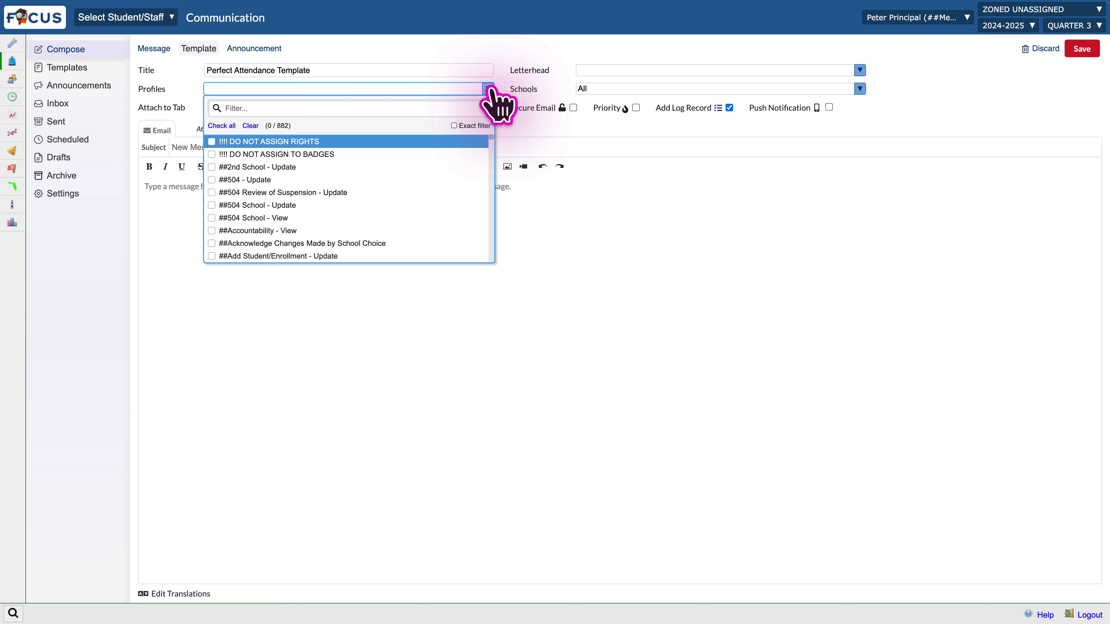
{"action": "left_click", "coordinate": [489, 88]}
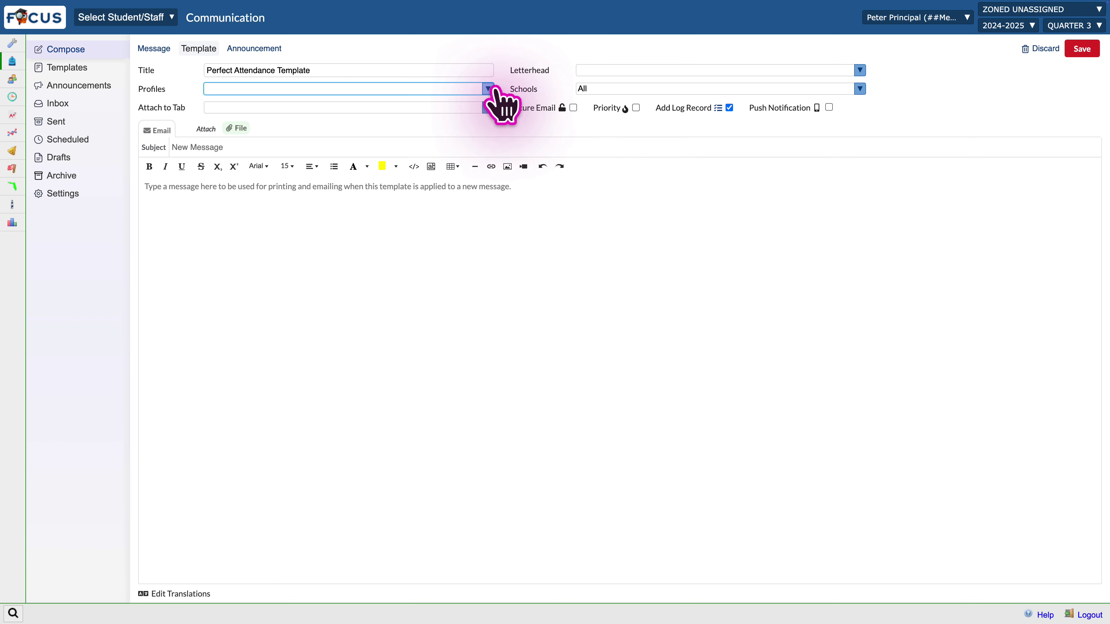
{"action": "left_click", "coordinate": [860, 89]}
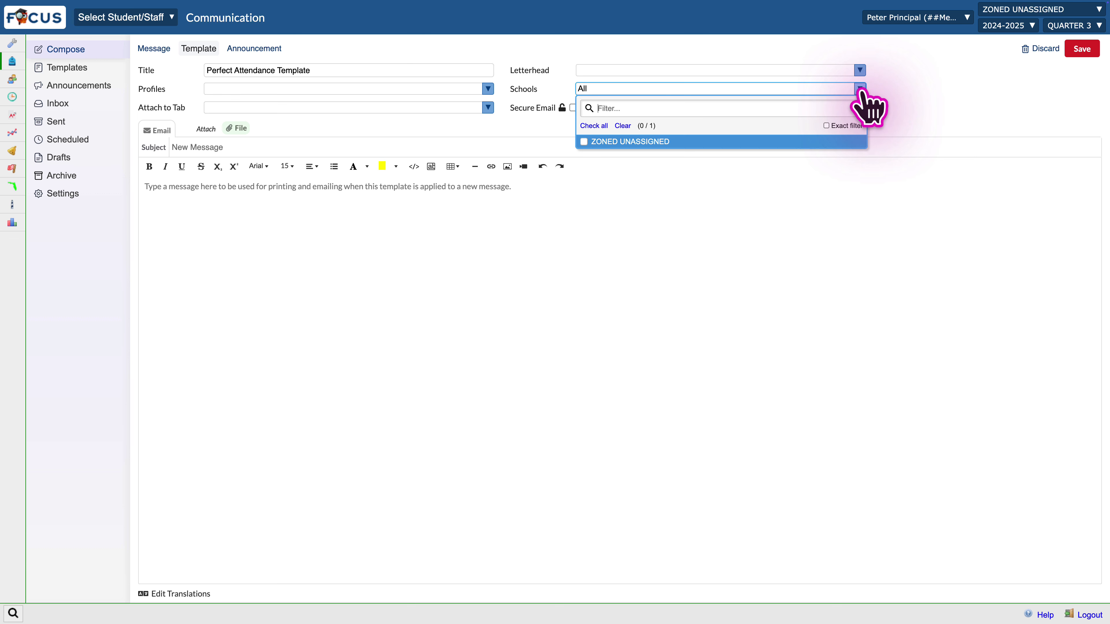
{"action": "left_click", "coordinate": [859, 89]}
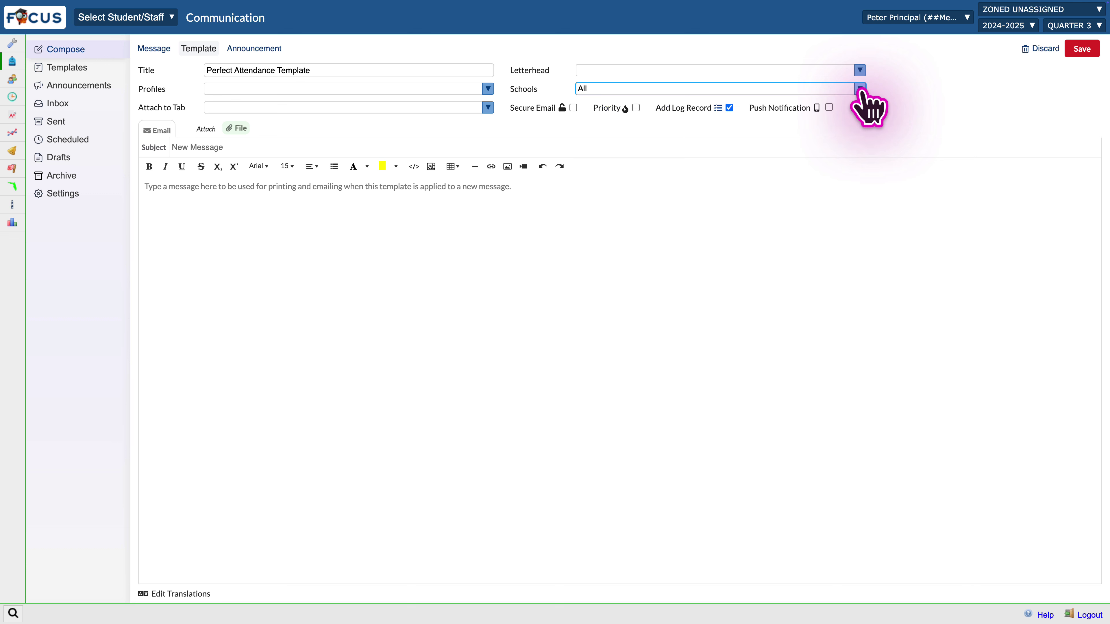
{"action": "left_click", "coordinate": [488, 108]}
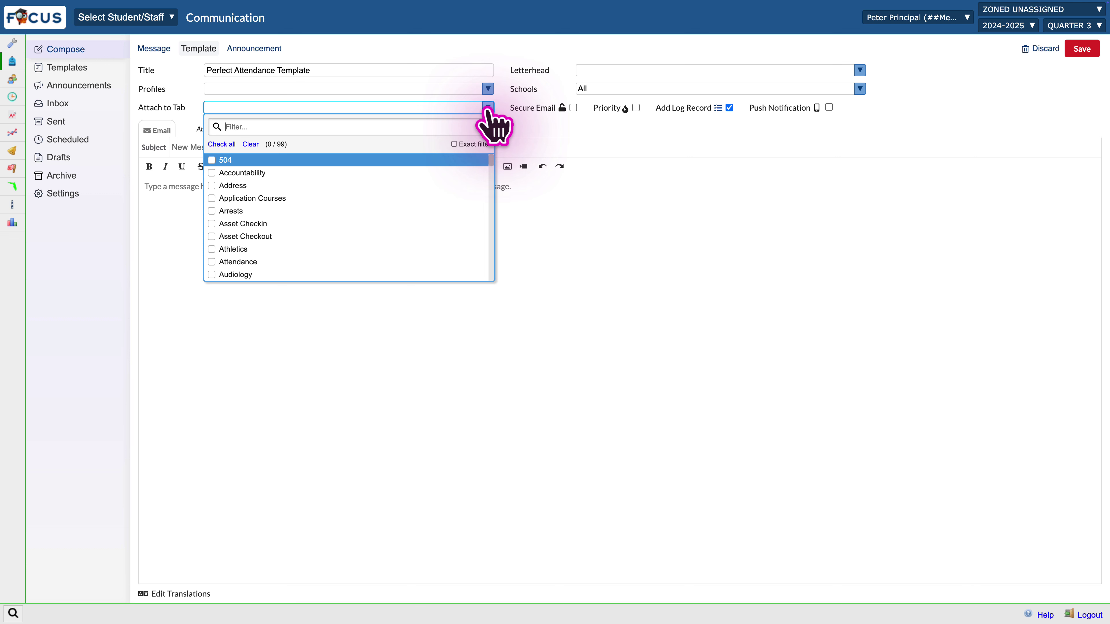
{"action": "left_click", "coordinate": [489, 109]}
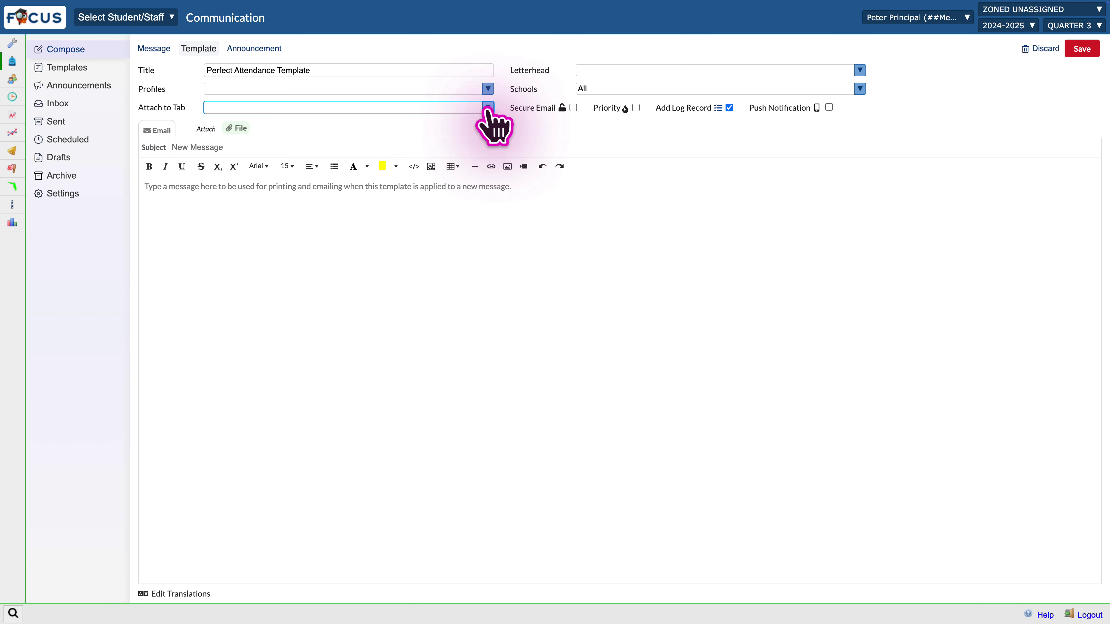
- Enable Secure Email and Push Notification for the template and enter the subject "Perfect attendance"
{"action": "left_click", "coordinate": [572, 108]}
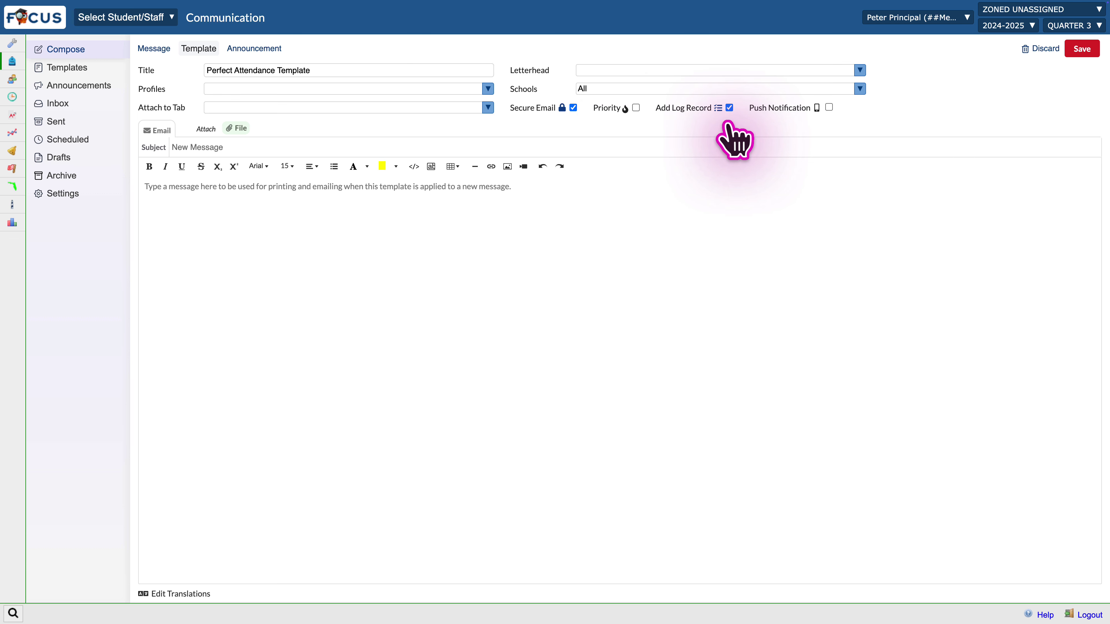
{"action": "left_click", "coordinate": [828, 108]}
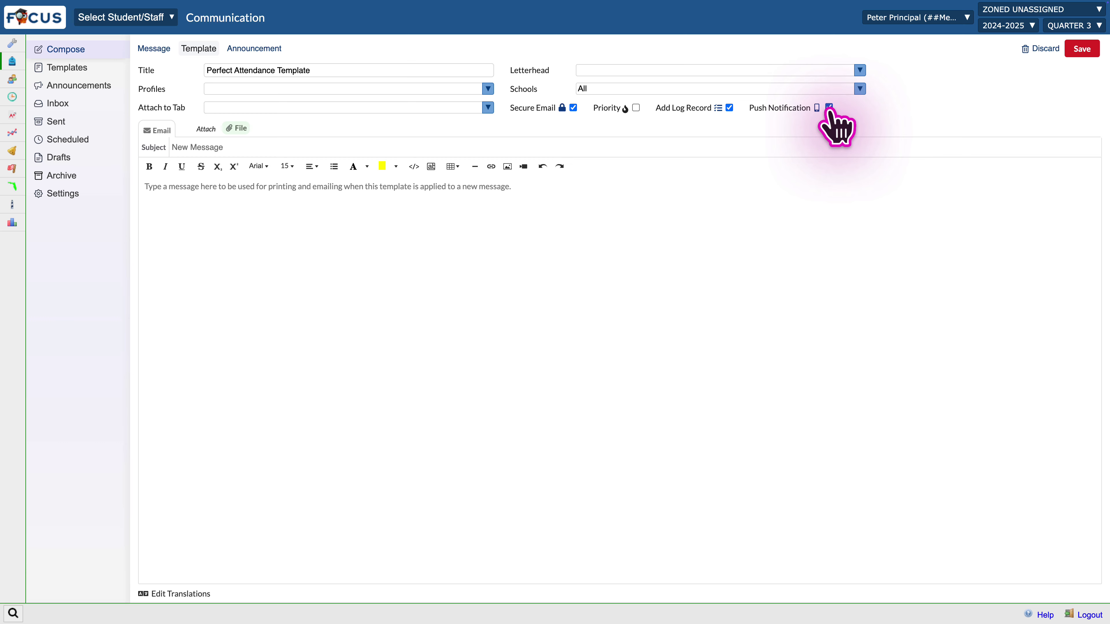
{"action": "left_click", "coordinate": [288, 149]}
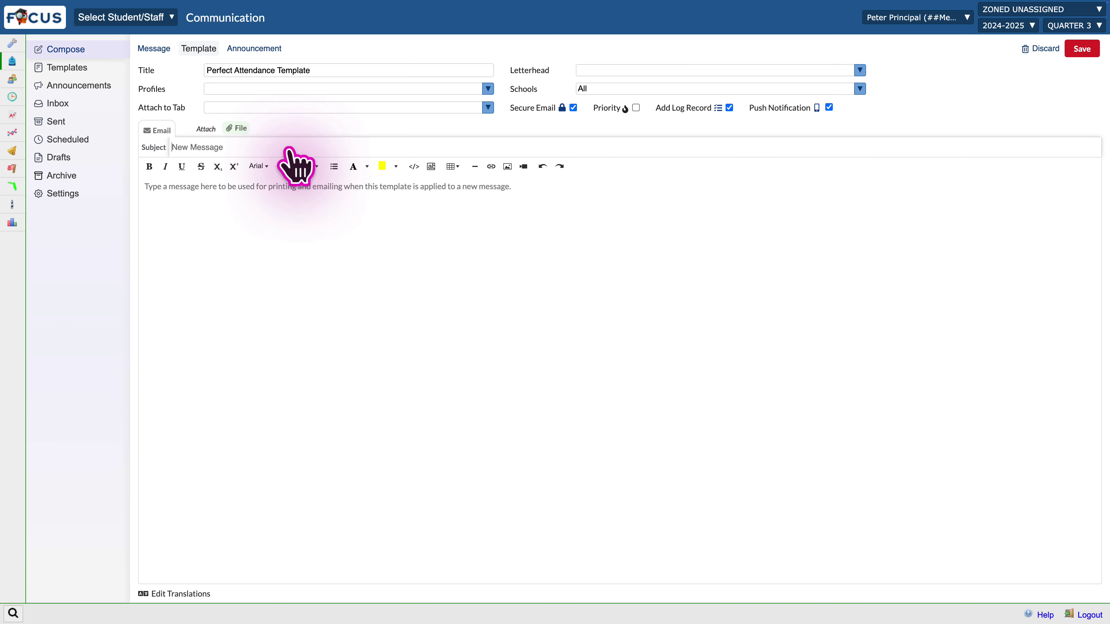
{"action": "type", "text": "Perfect attendance"}
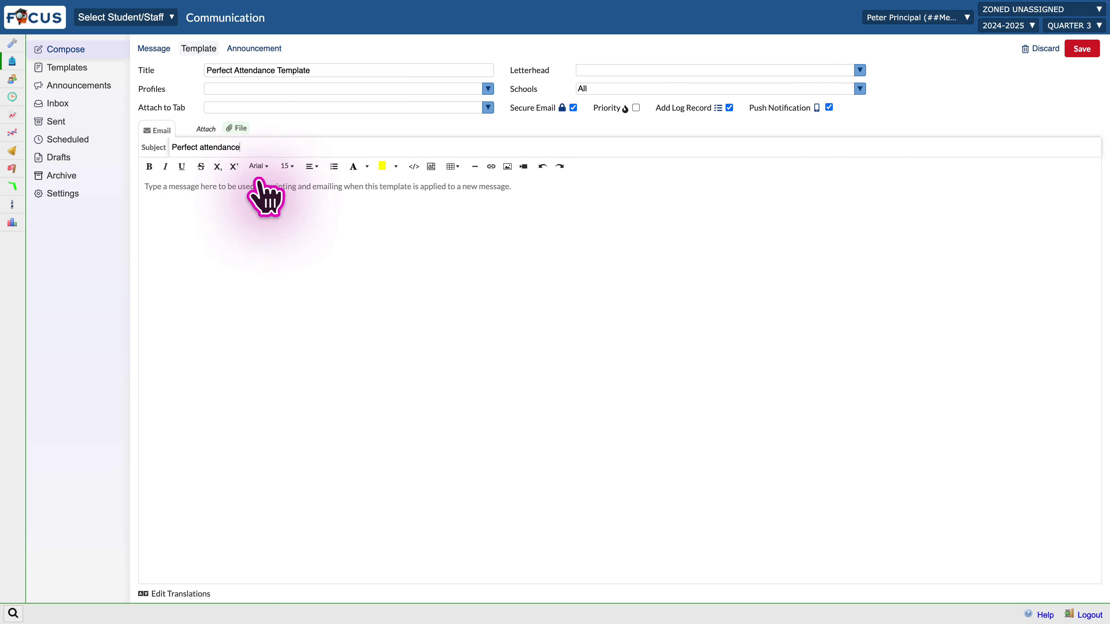
- Start the message body with "Dear" and insert the Student Demo field First, with Keep Window Open enabled
{"action": "left_click", "coordinate": [212, 229]}
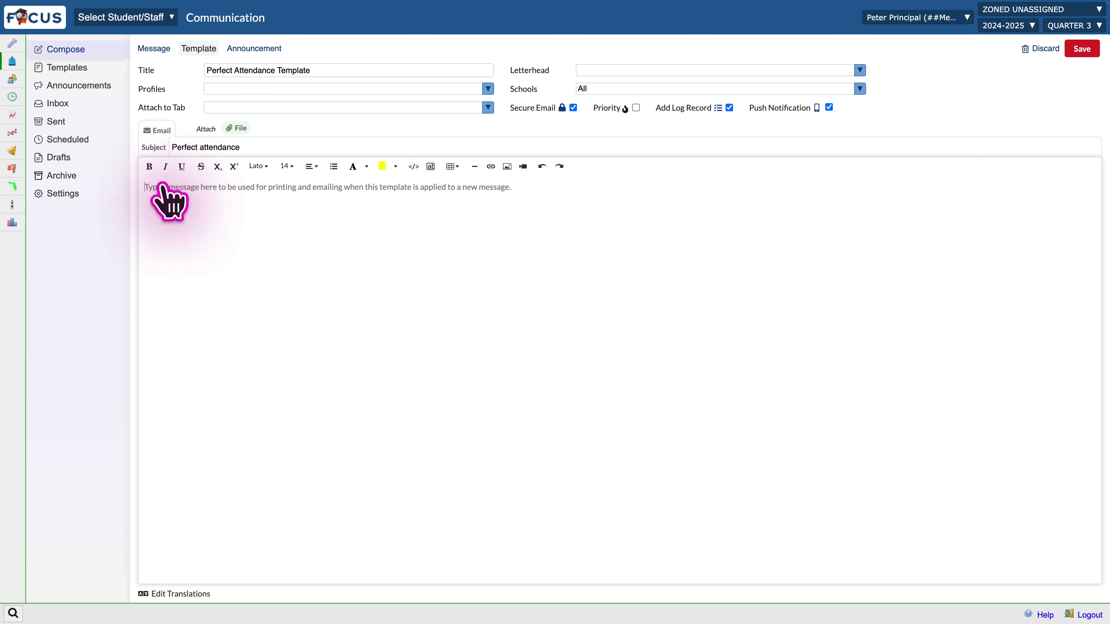
{"action": "type", "text": "Dear"}
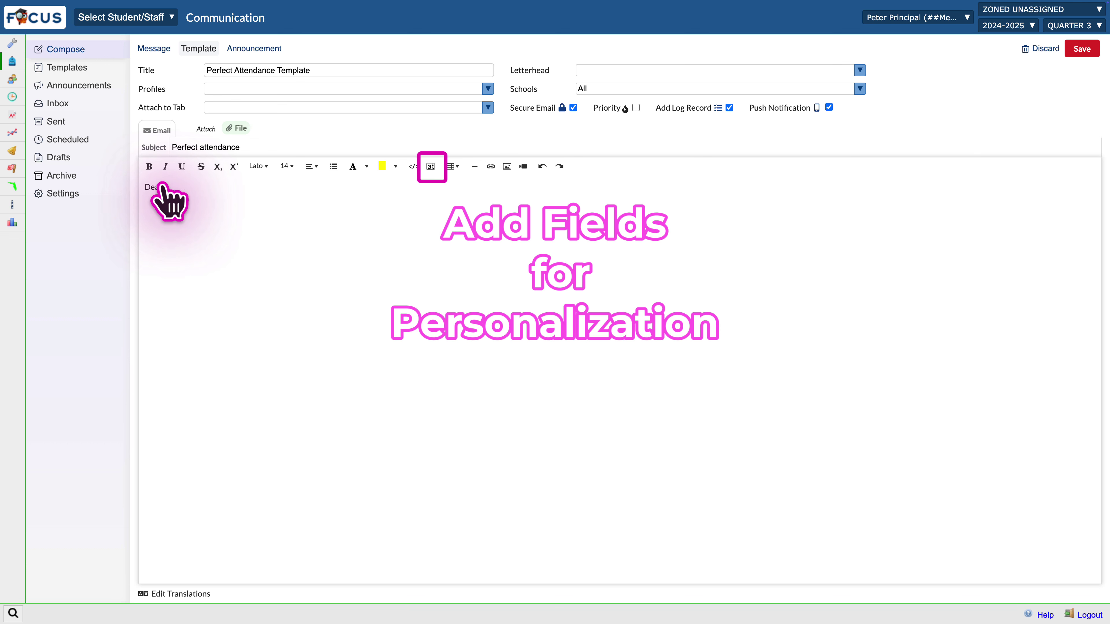
{"action": "left_click", "coordinate": [431, 167]}
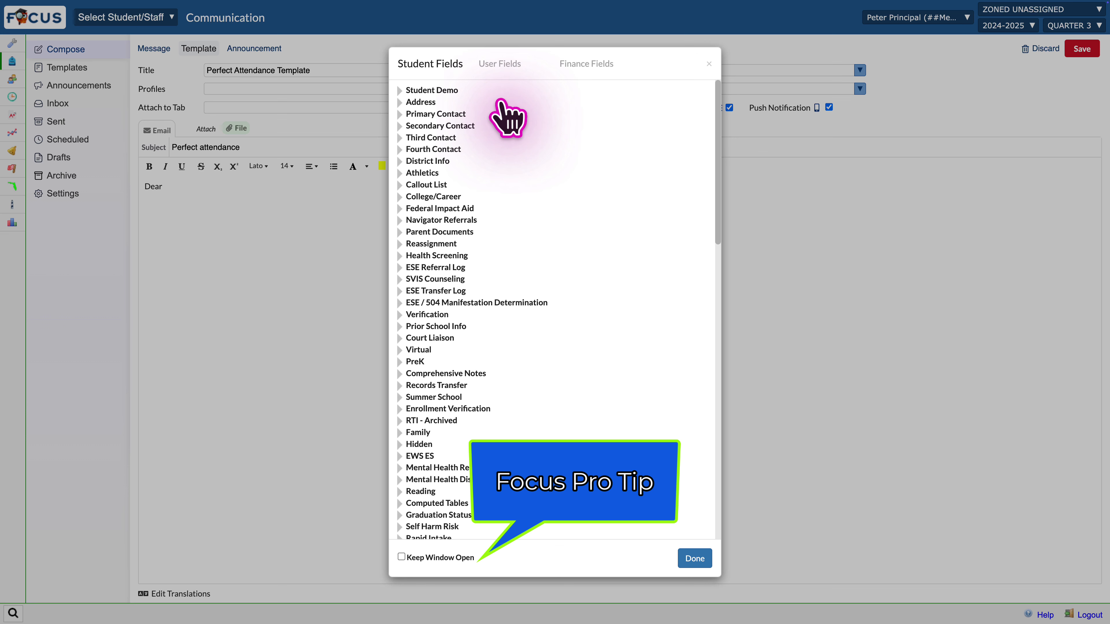
{"action": "left_click", "coordinate": [401, 557]}
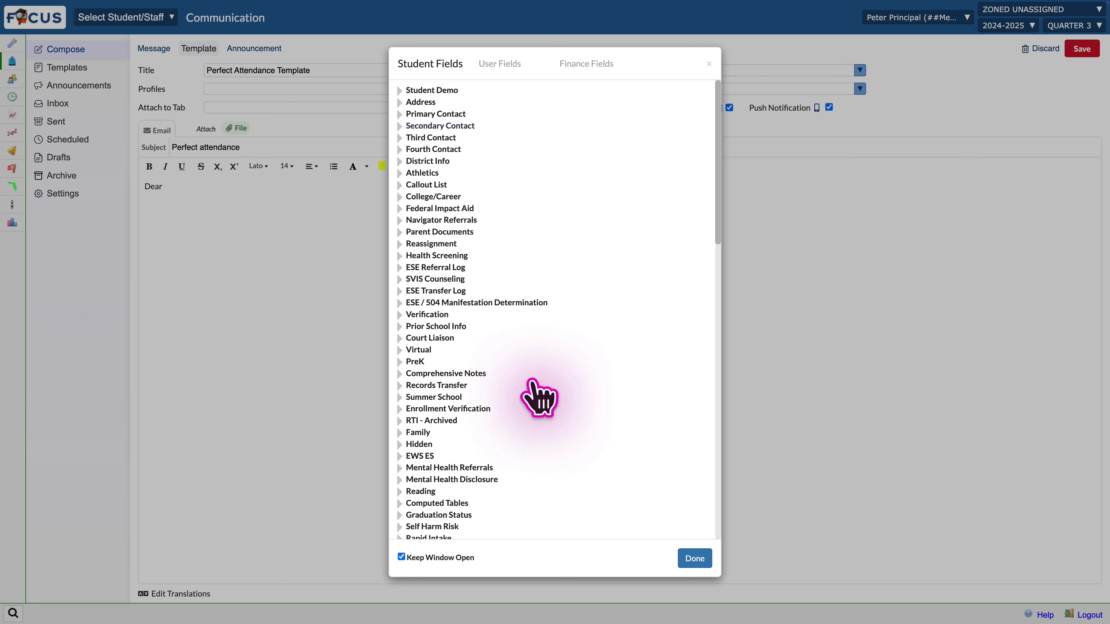
{"action": "left_click", "coordinate": [401, 91]}
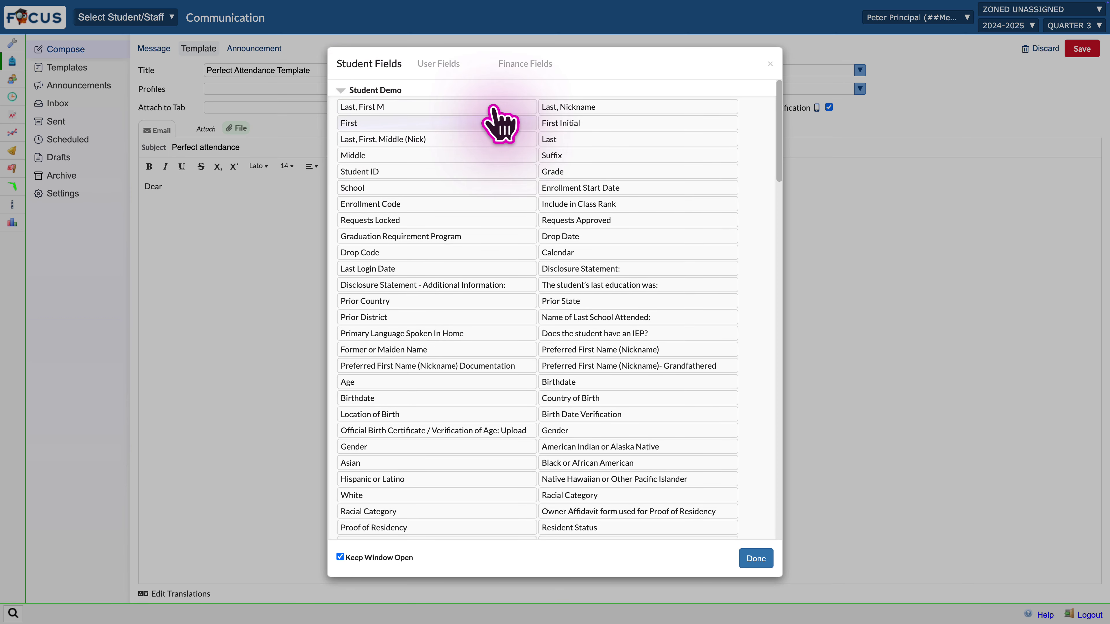
{"action": "left_click", "coordinate": [492, 127]}
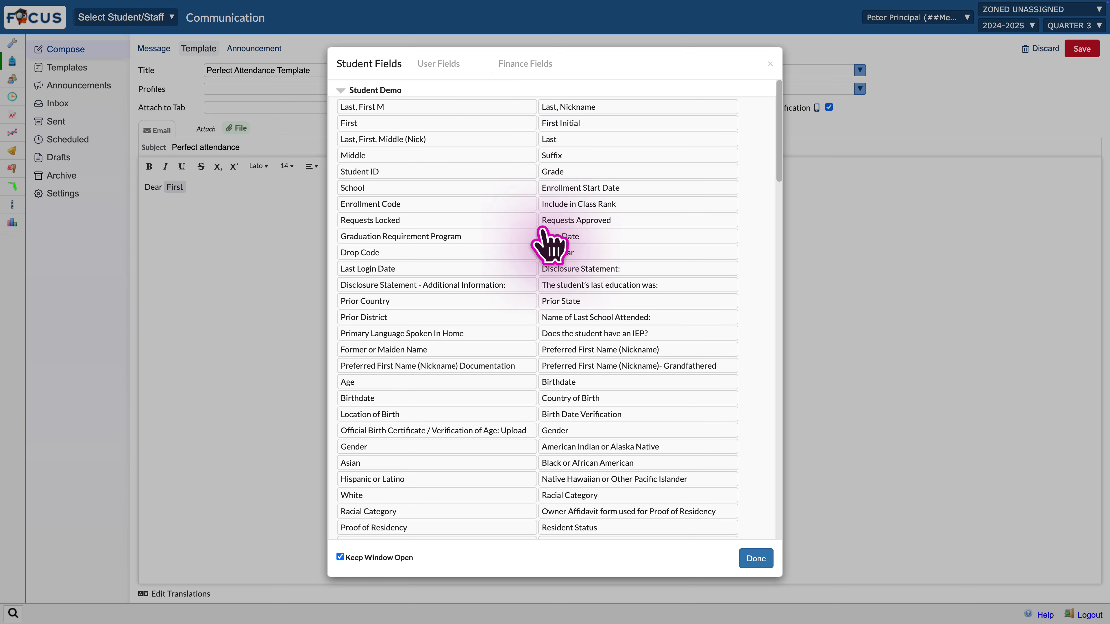
{"action": "left_click", "coordinate": [756, 559]}
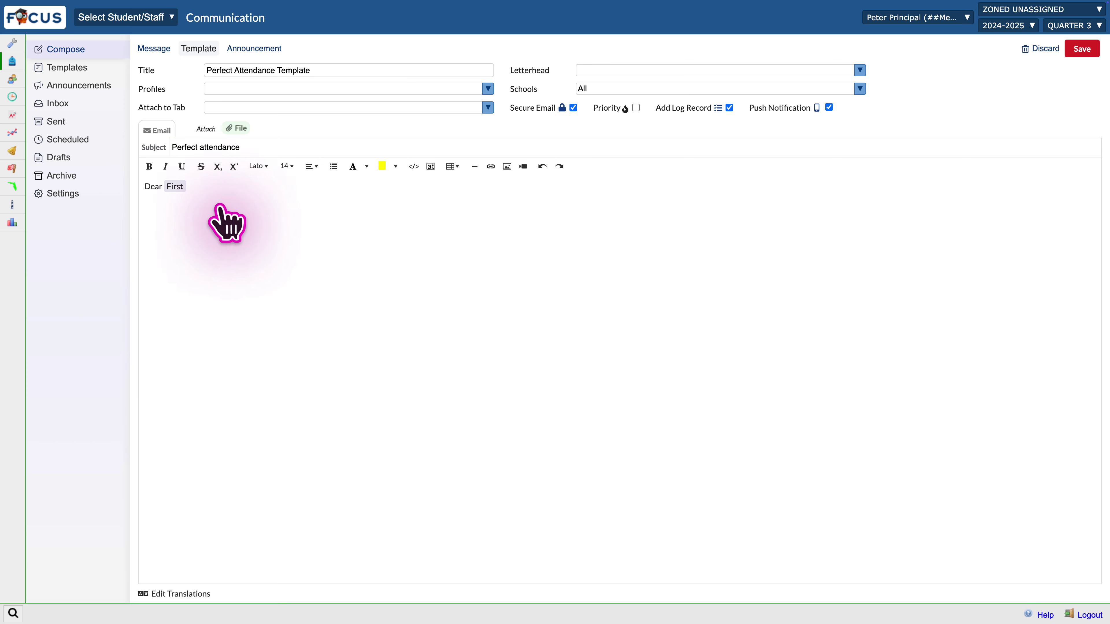
- Add a comma after the name field and the line "You've had perfect attendance. Way to go and keep up the Good Work!"
{"action": "left_click", "coordinate": [194, 190]}
{"action": "type", "text": ","}
{"action": "key", "text": "Return"}
{"action": "type", "text": "You've had perfect attendance.  Way to go and keep up the Good Work!"}
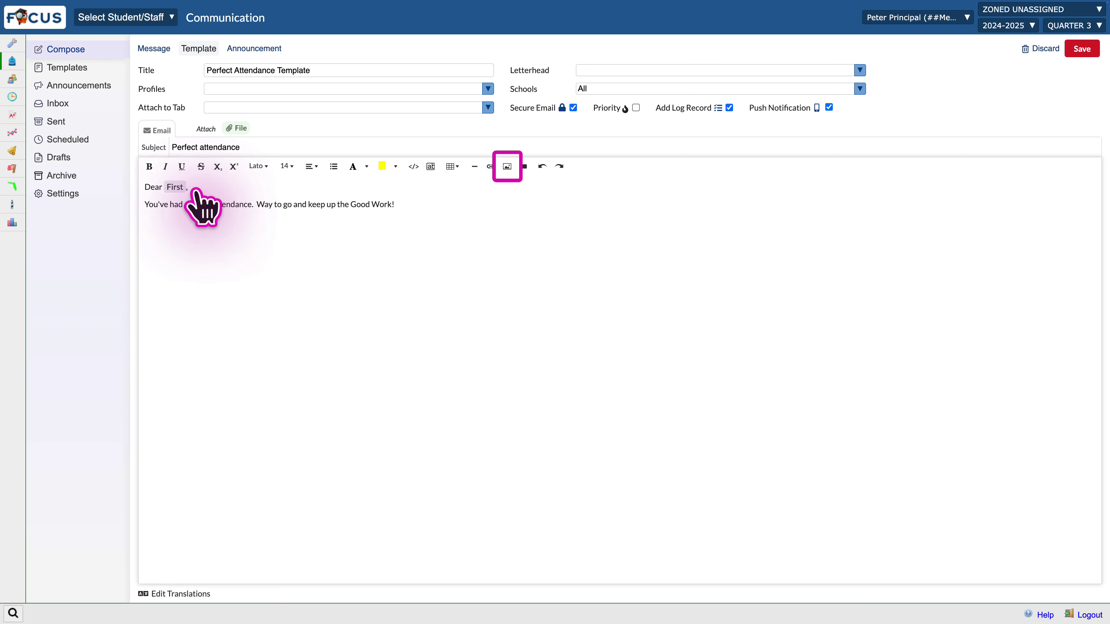
- Insert the image file Perfect attendance.gif from the Downloads folder on a new line below the message text
{"action": "key", "text": "Return"}
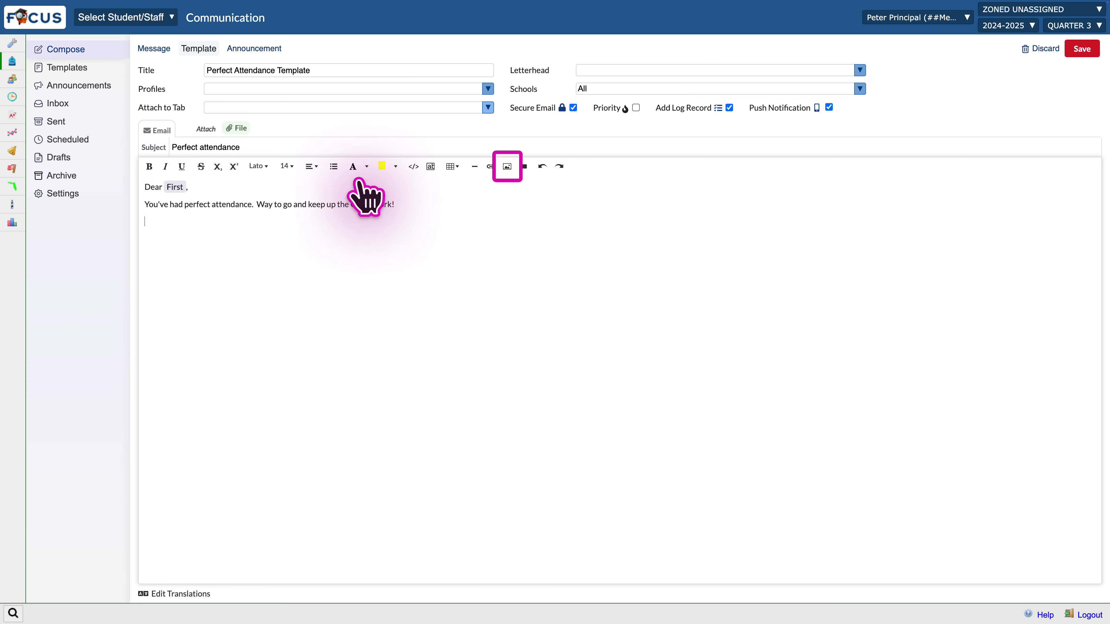
{"action": "left_click", "coordinate": [507, 167]}
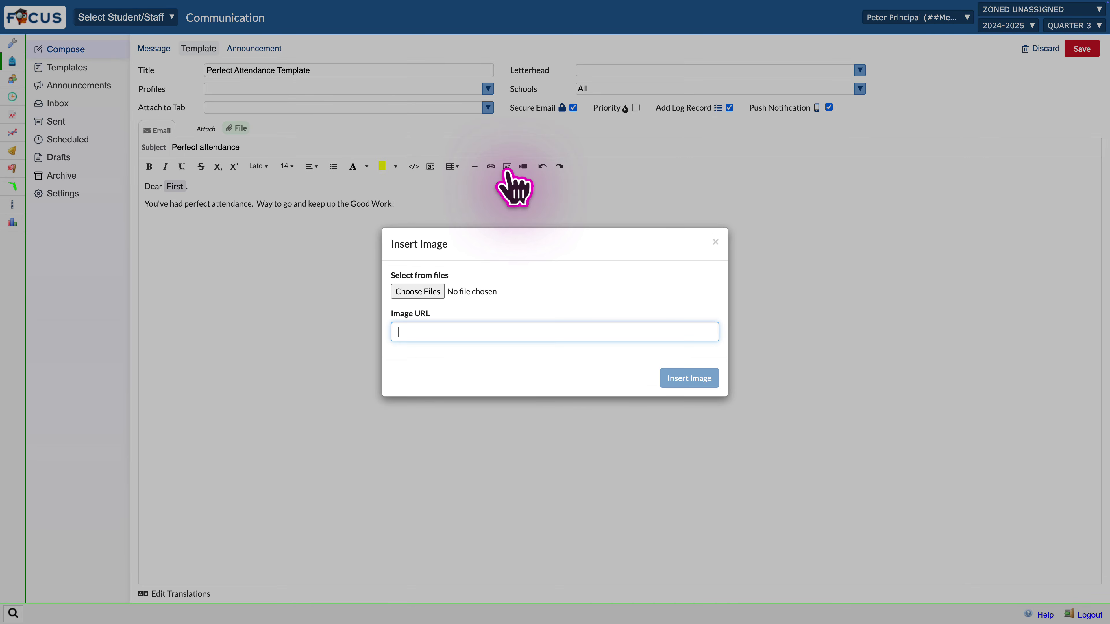
{"action": "left_click", "coordinate": [417, 291]}
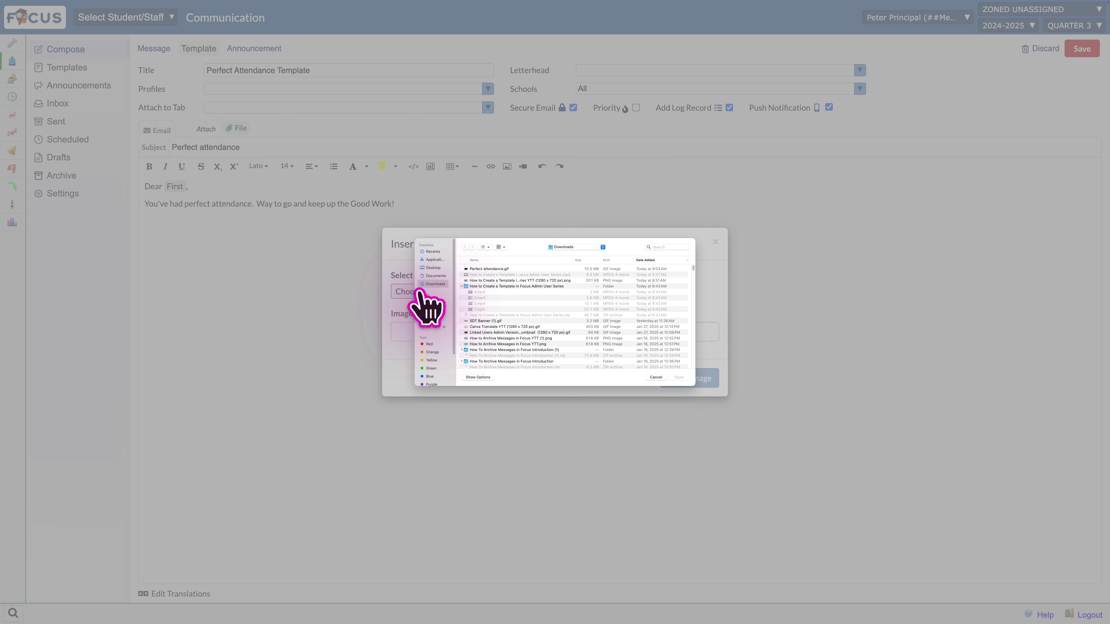
{"action": "left_click", "coordinate": [480, 268]}
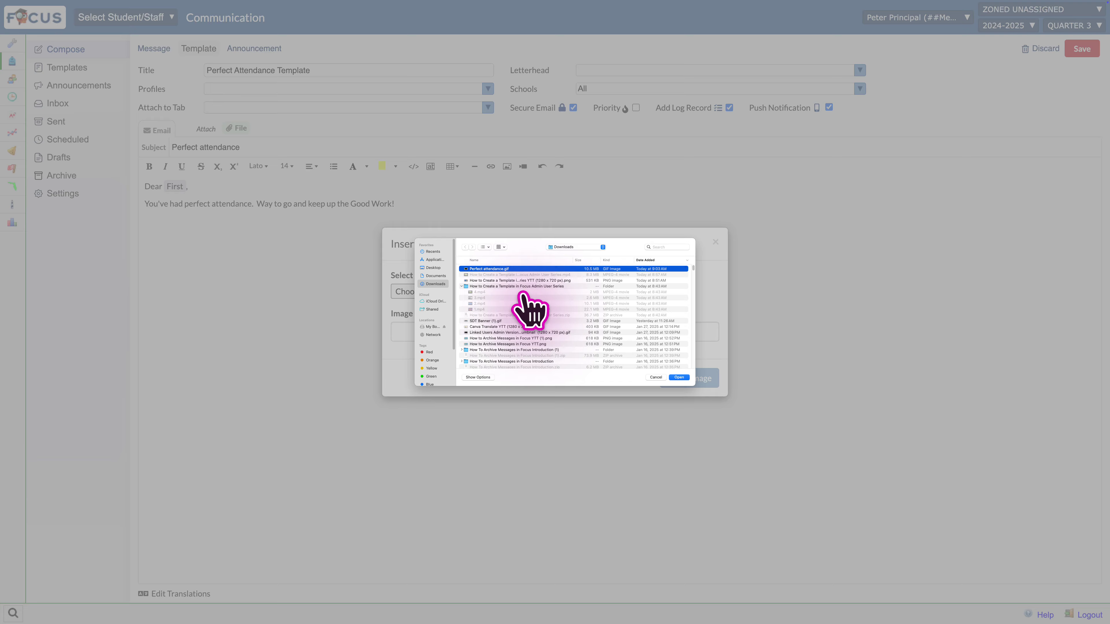
{"action": "left_click", "coordinate": [679, 377]}
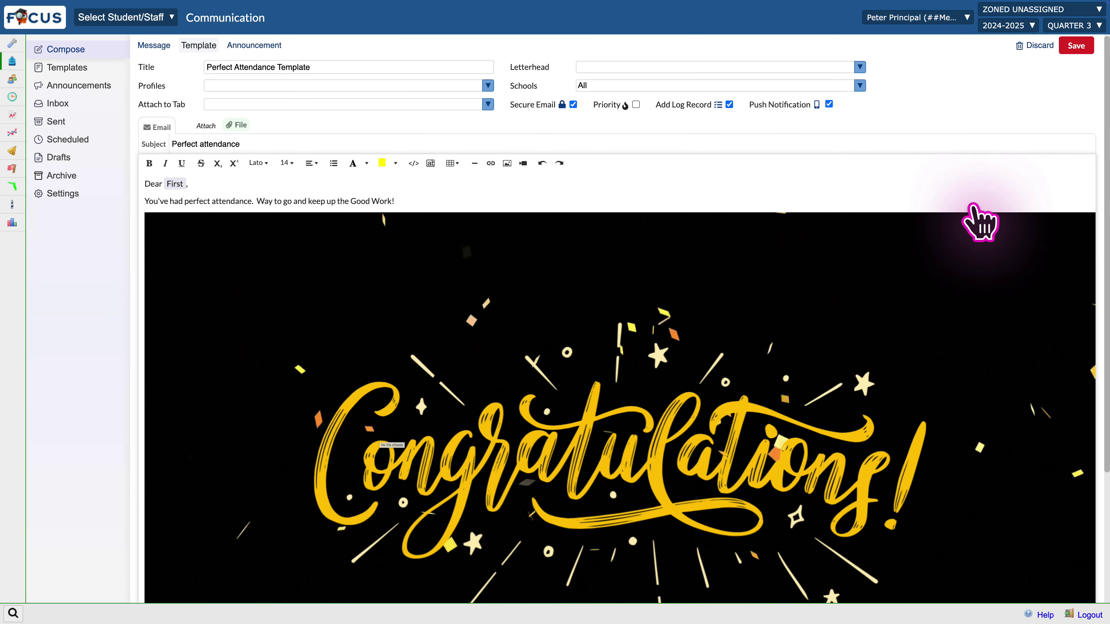
- Review the inserted image in the message body and save the Perfect Attendance Template
{"action": "scroll", "coordinate": [980, 221], "scroll_direction": "down", "scroll_amount": 2}
{"action": "scroll", "coordinate": [980, 221], "scroll_direction": "down", "scroll_amount": 4}
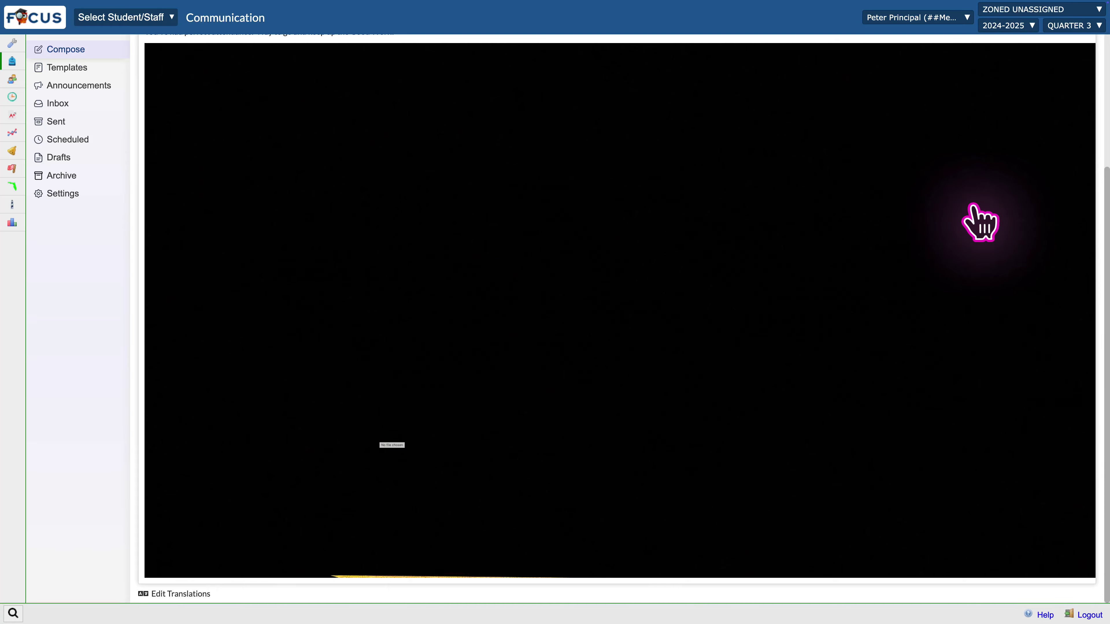
{"action": "scroll", "coordinate": [980, 221], "scroll_direction": "up", "scroll_amount": 6}
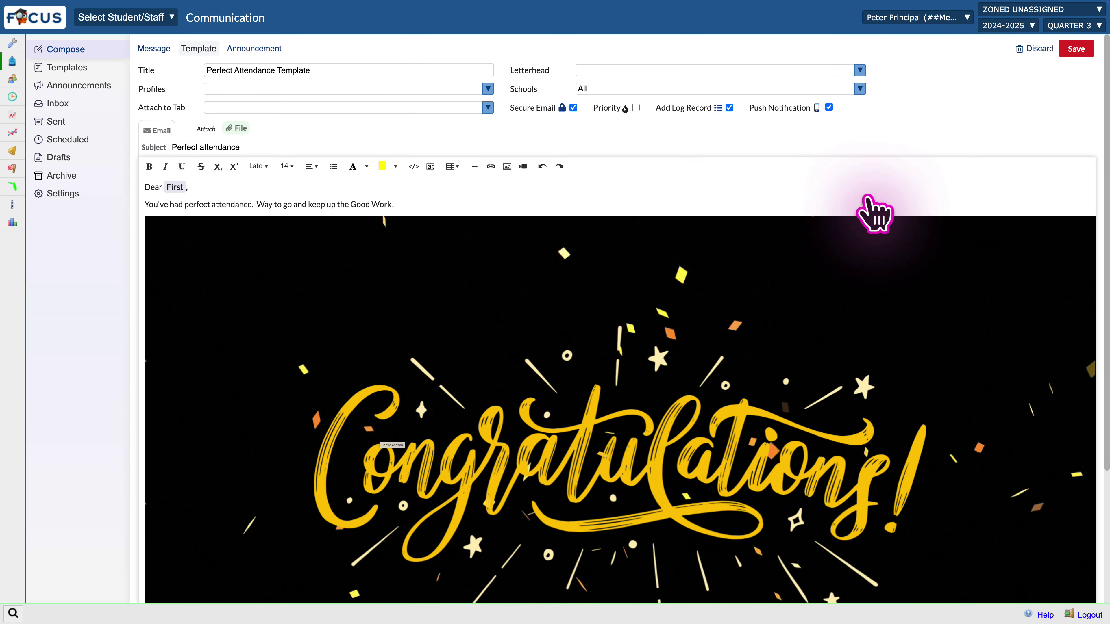
{"action": "left_click", "coordinate": [1077, 50]}
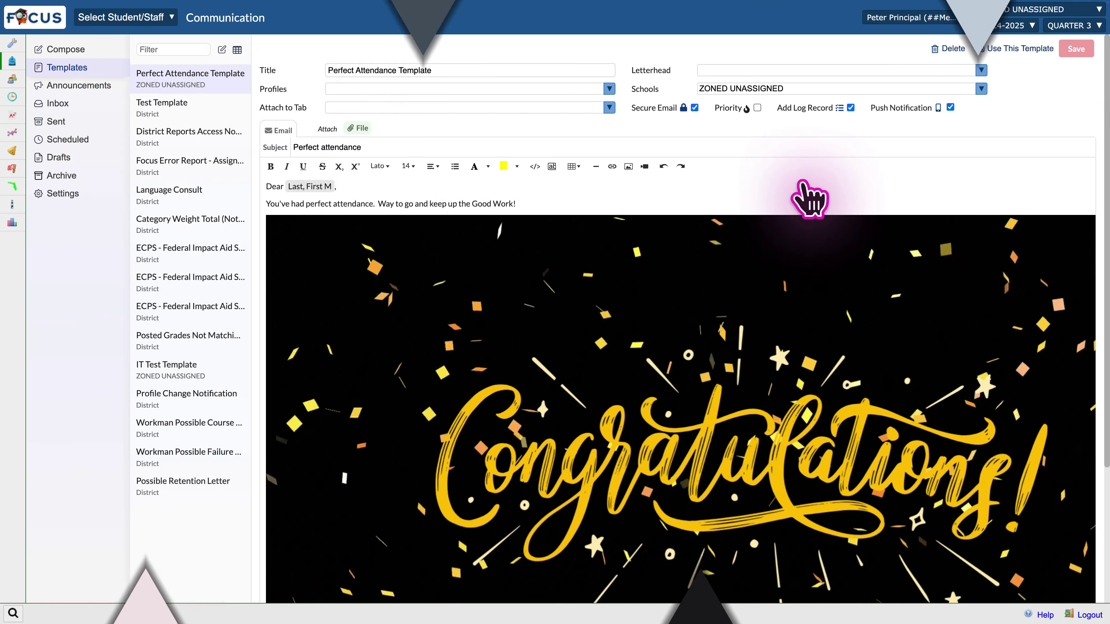
- Start a new message and apply the Workman Possible Failure Notification template to it
{"action": "left_click", "coordinate": [1026, 51]}
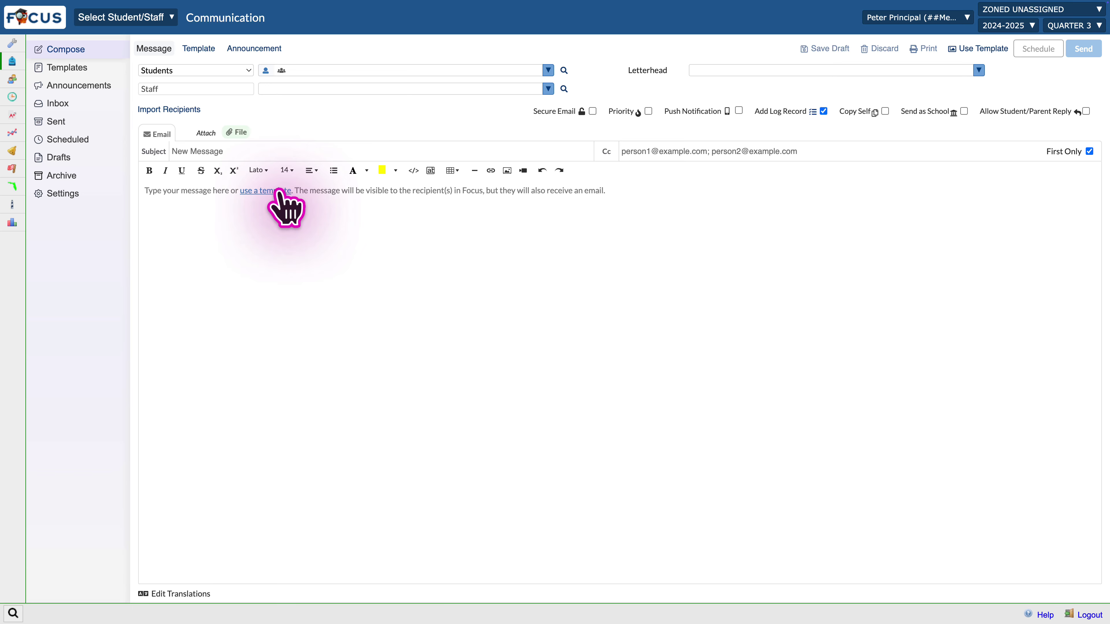
{"action": "left_click", "coordinate": [988, 50]}
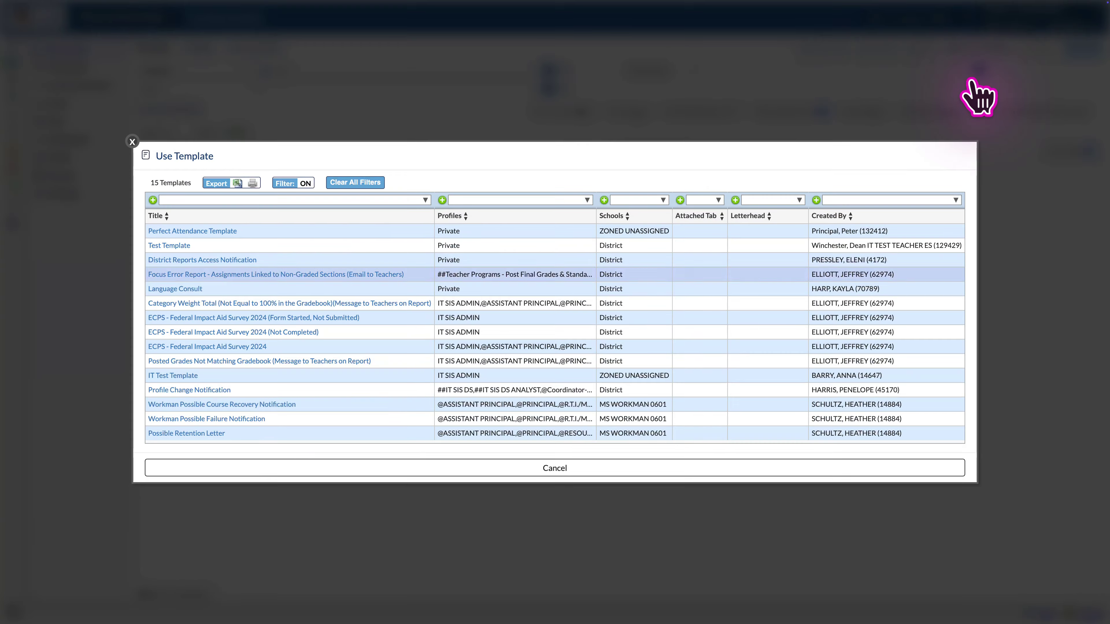
{"action": "left_click", "coordinate": [206, 419]}
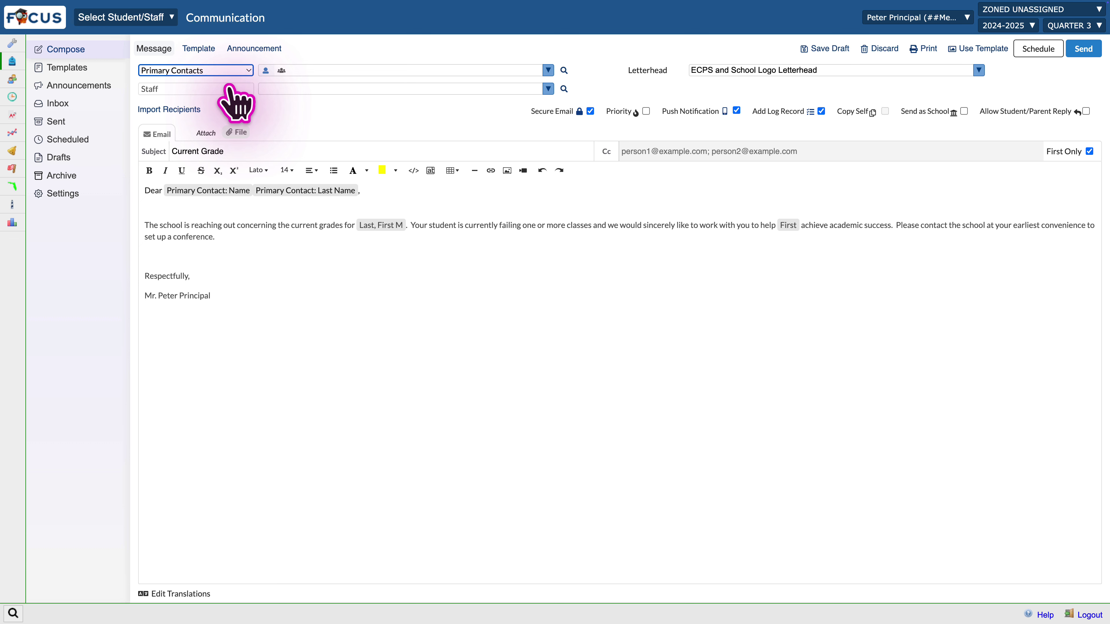
- Set the message's Primary Contacts recipients to be chosen by student groups
{"action": "left_click", "coordinate": [281, 71]}
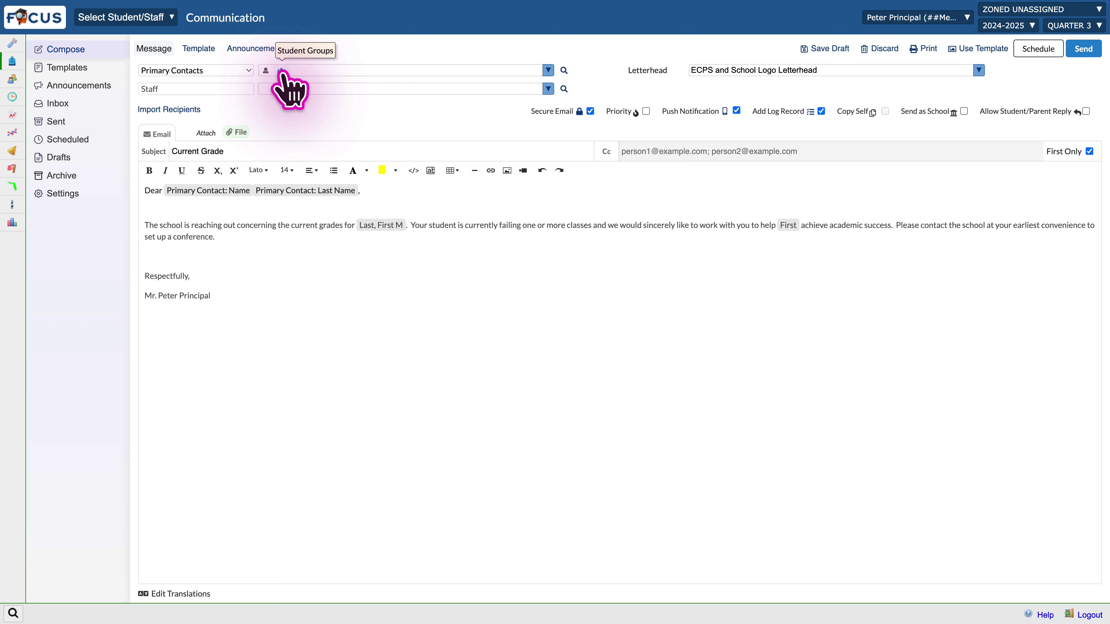